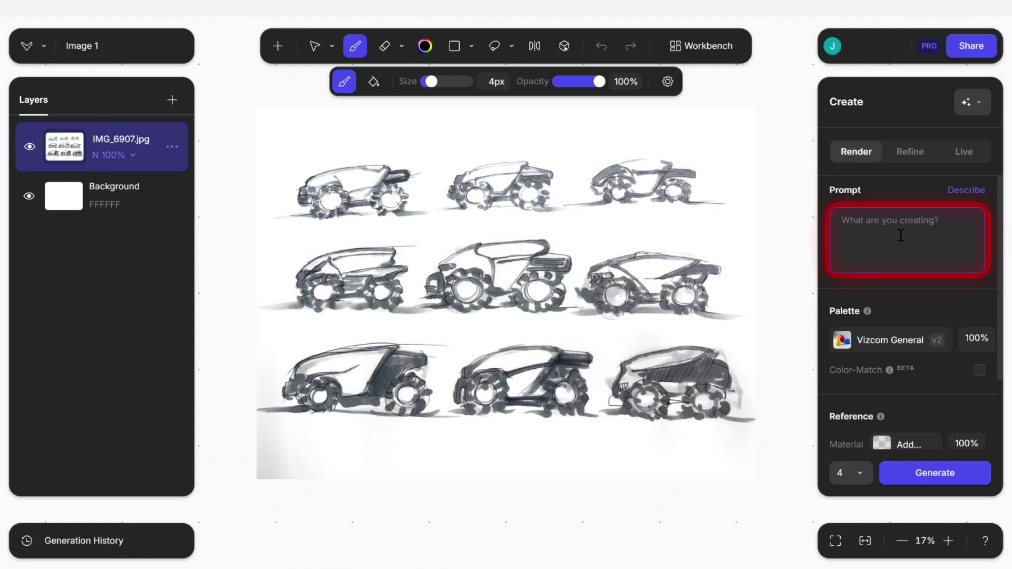
Render the sketch sheet with Vizcom General v2 and the prompt 'thumbnail exploration of an autonomous lawn…'.
click(919, 341)
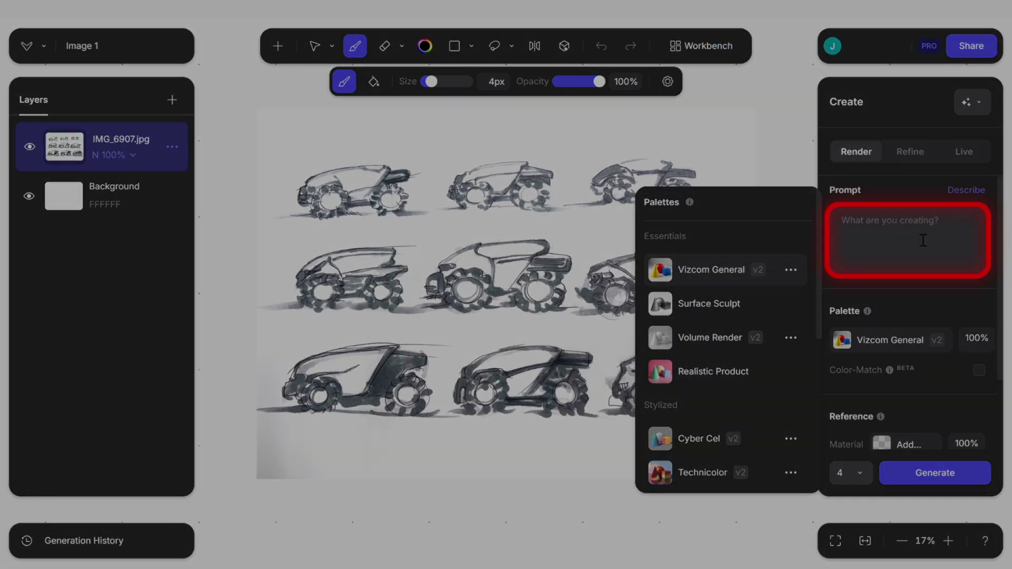
click(906, 240)
text(thu)
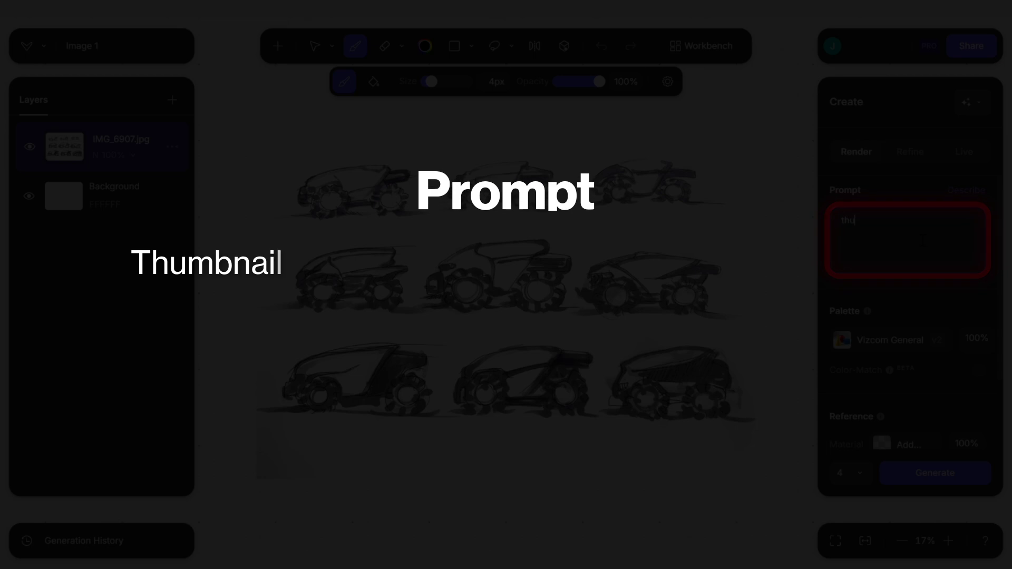
text(mbnail exploration of )
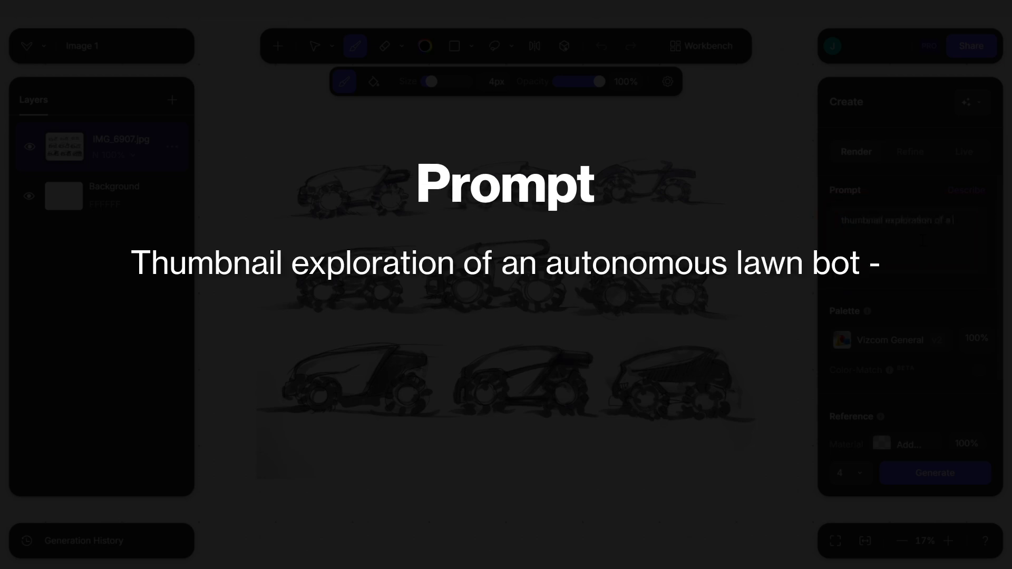
text(an autonomous lawn bot, minimal, clean aesthetic, with large treaded tires.)
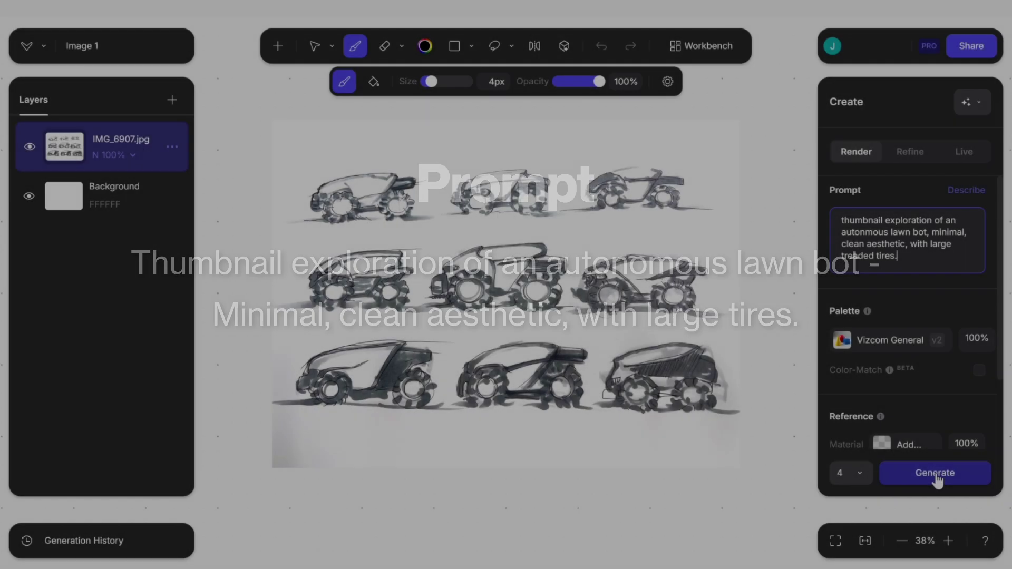
click(936, 474)
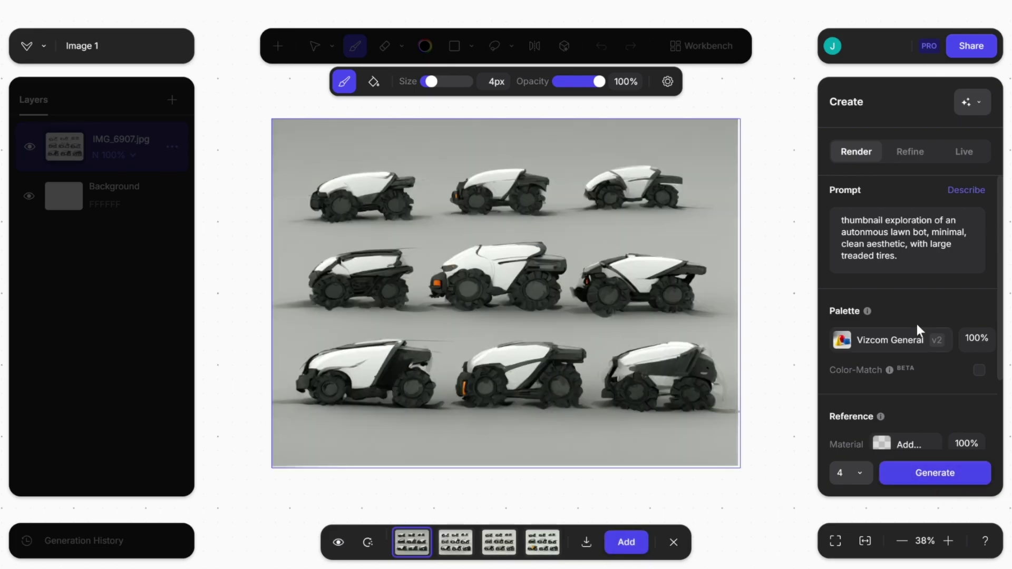
Compare all four white-and-black variations, then add the first one as a new layer.
click(457, 545)
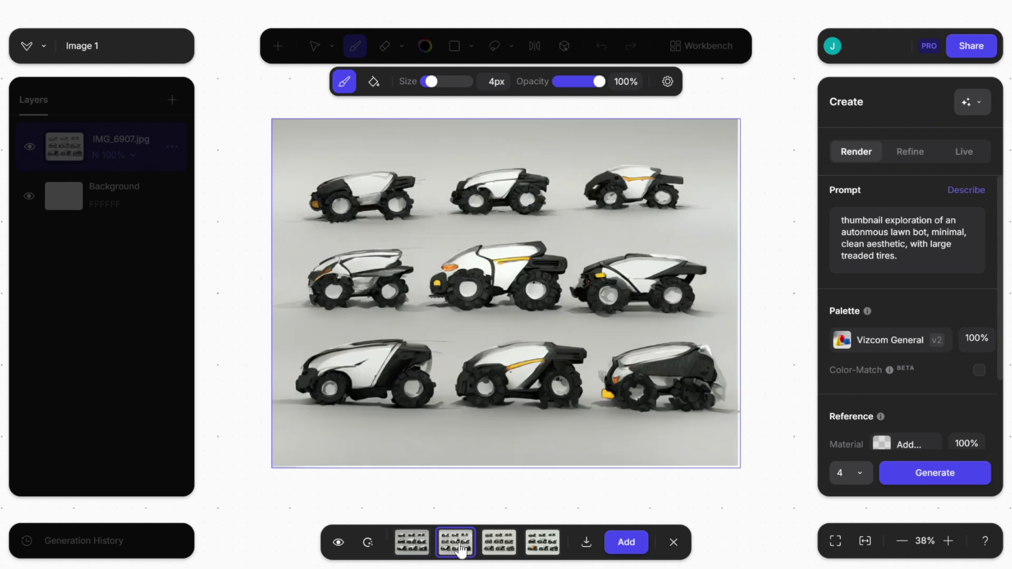
click(499, 542)
click(543, 542)
scroll(943, 359, down, 3)
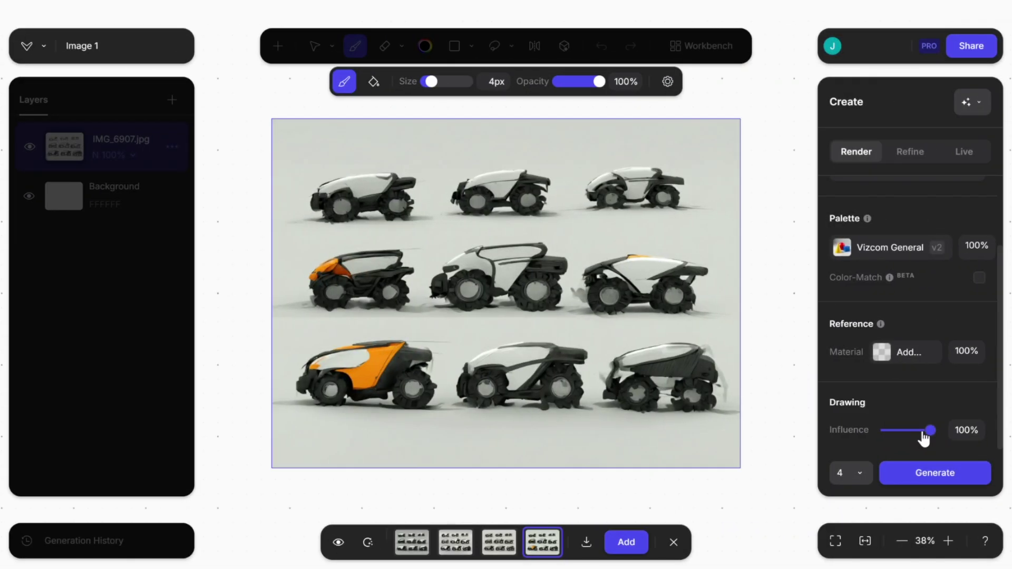
click(427, 553)
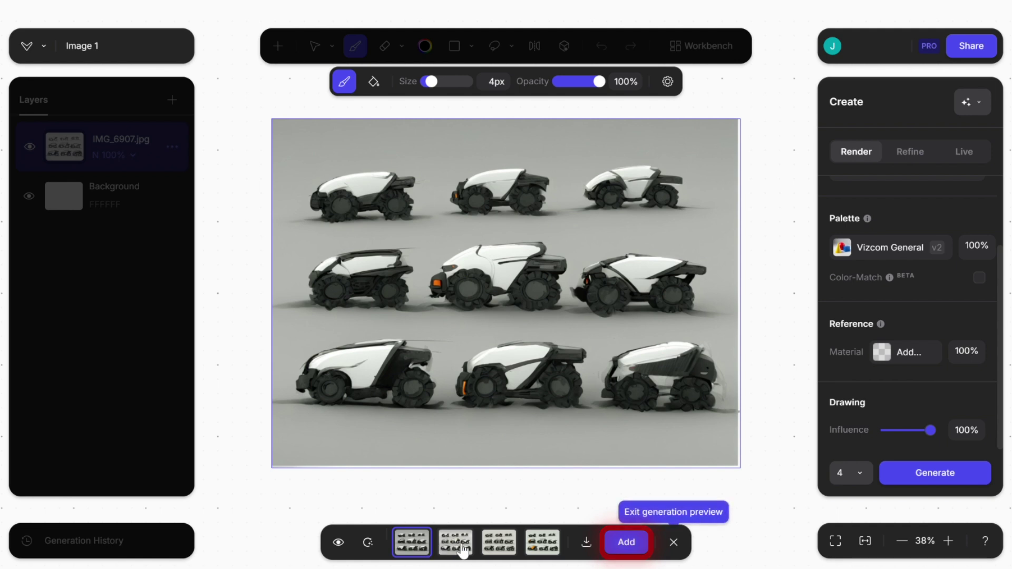
click(636, 548)
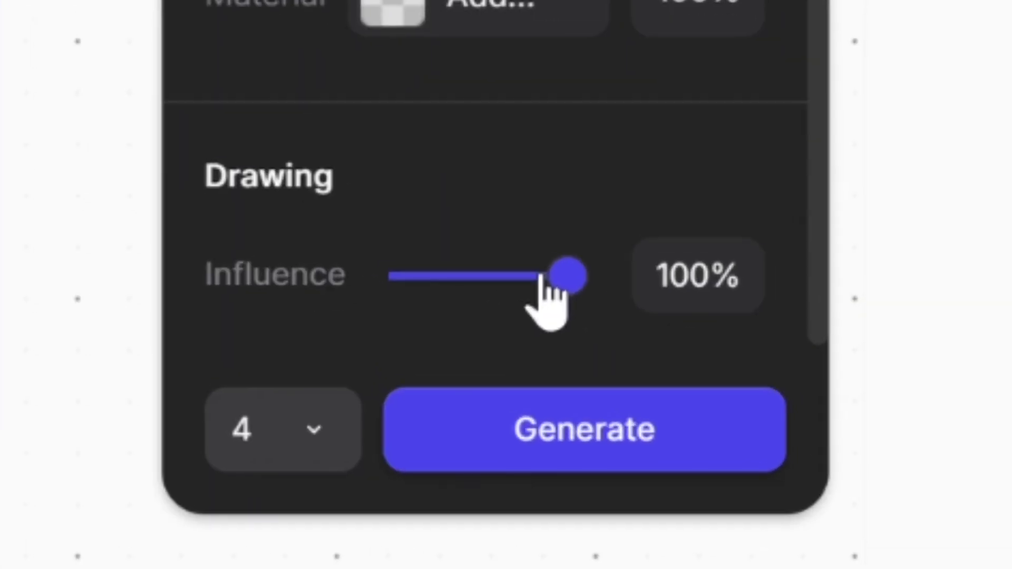
Set Drawing Influence to 70% and generate a new round of renders.
drag(541, 278, 531, 278)
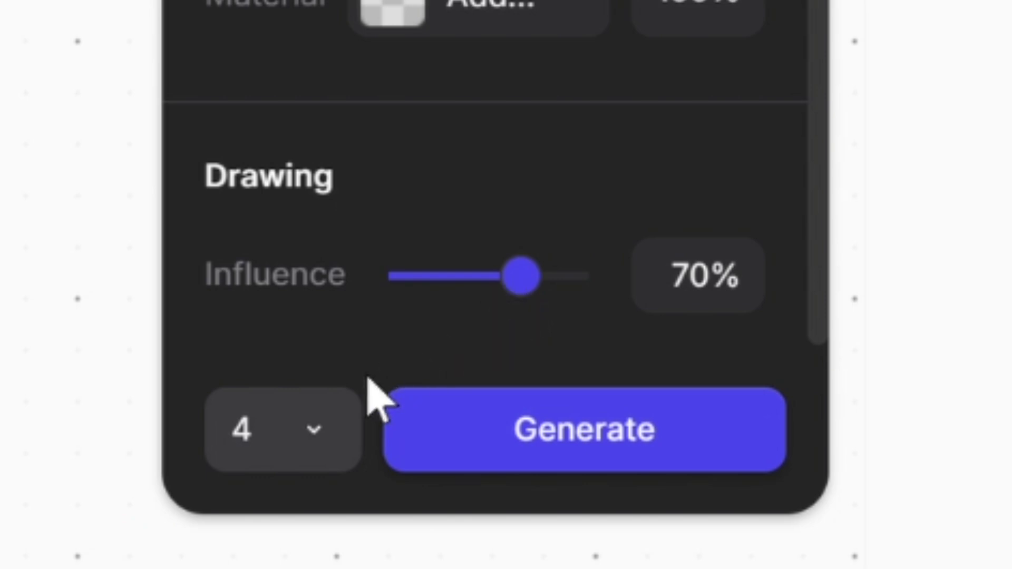
click(530, 468)
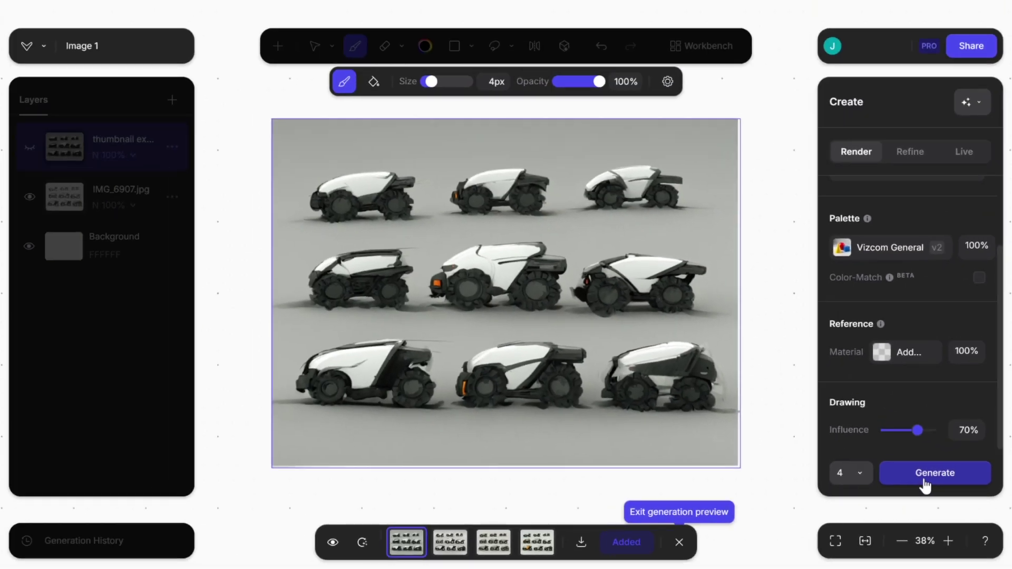
Generate green-accented renders at 70% influence, toggle the top layer, and select the second render layer.
click(926, 482)
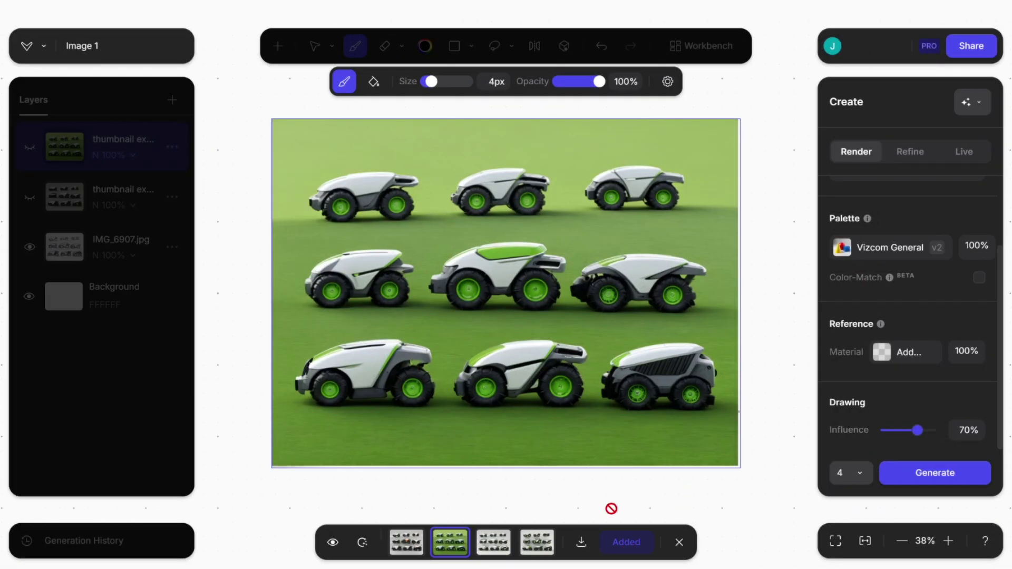
click(29, 147)
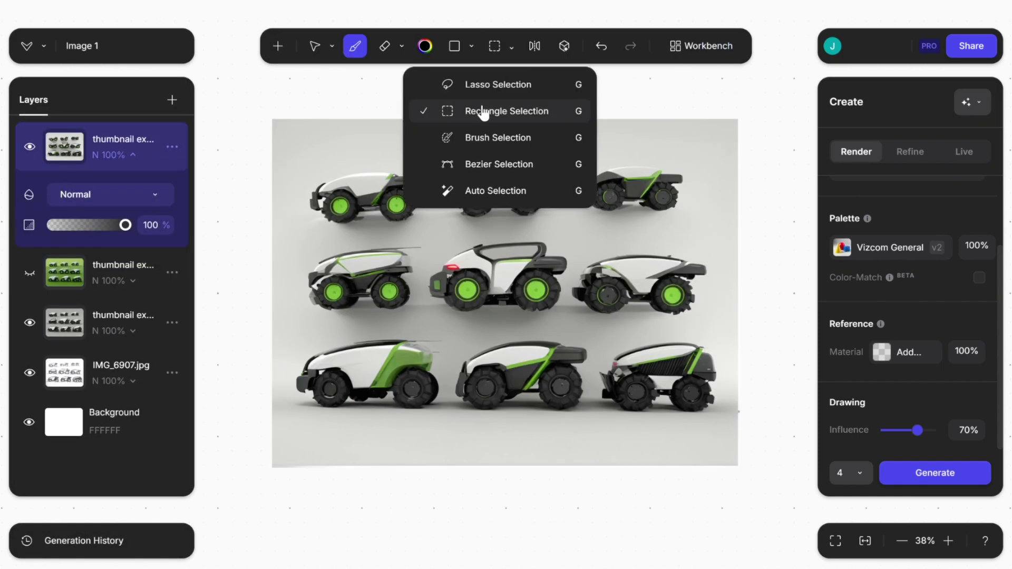
click(477, 109)
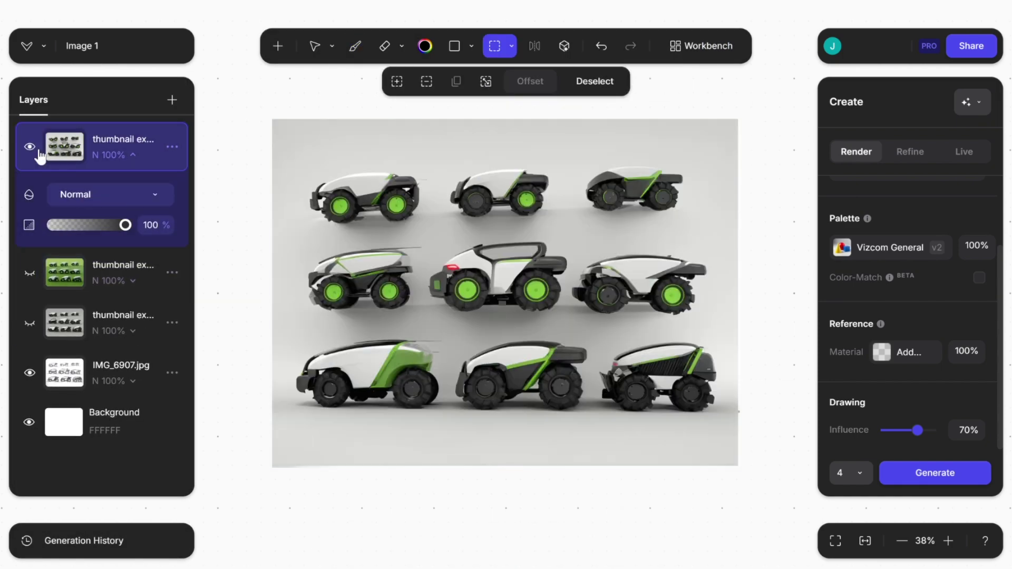
click(38, 282)
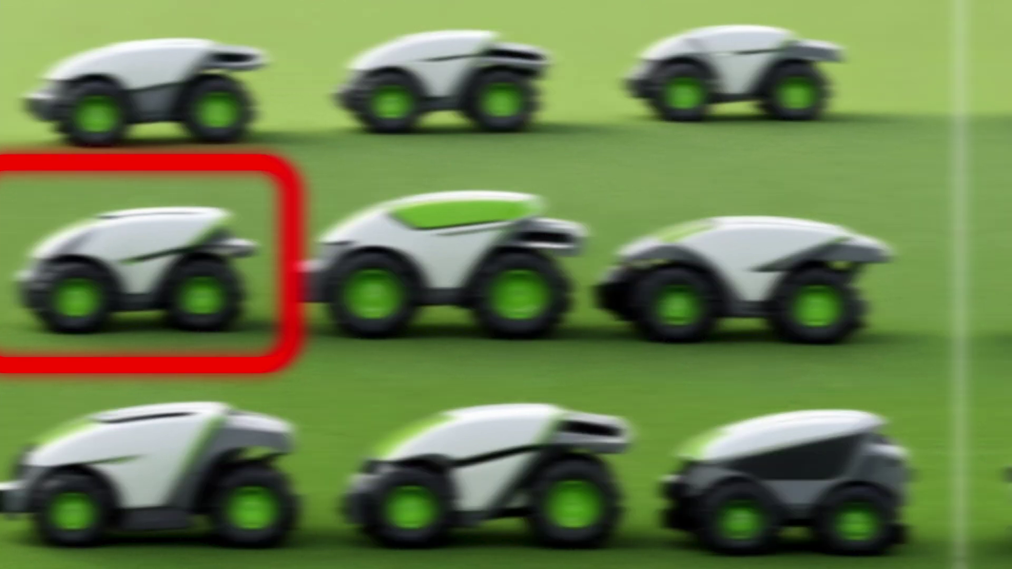
Copy one green lawn bot, paste it right of the render sheet as image.png, and edit it.
scroll(865, 249, right, 4)
key(ctrl+c)
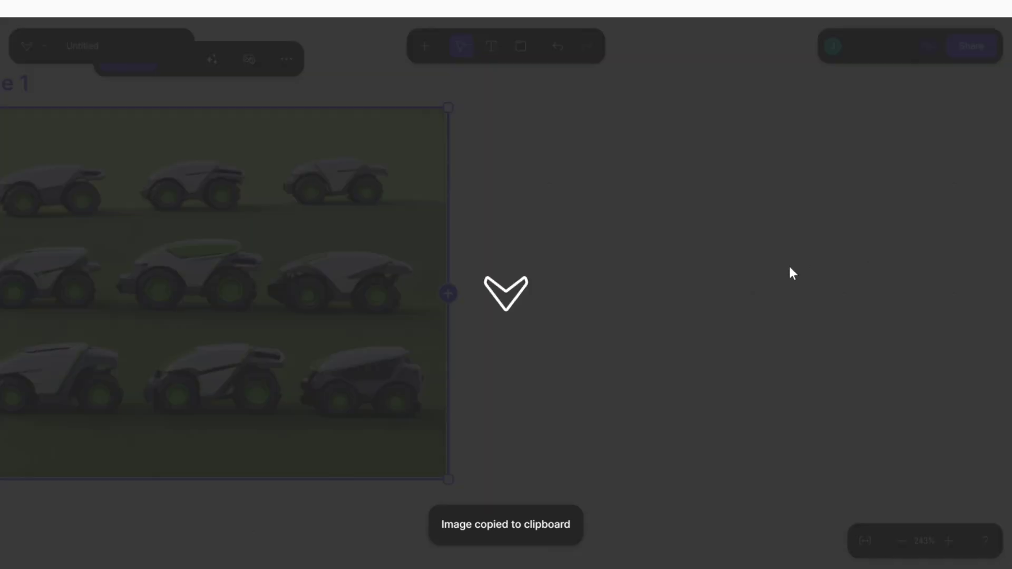
key(ctrl+v)
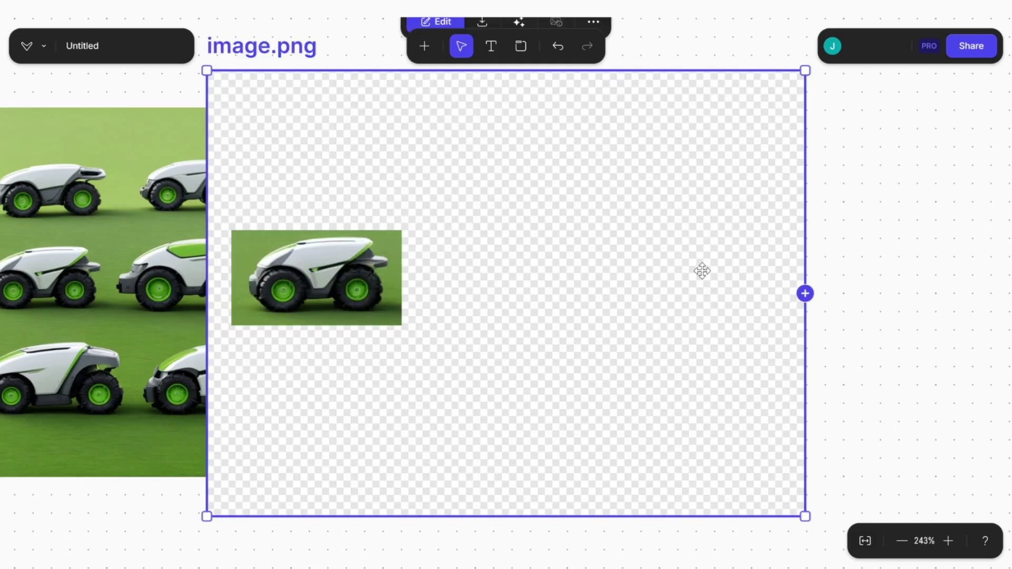
drag(517, 293, 656, 302)
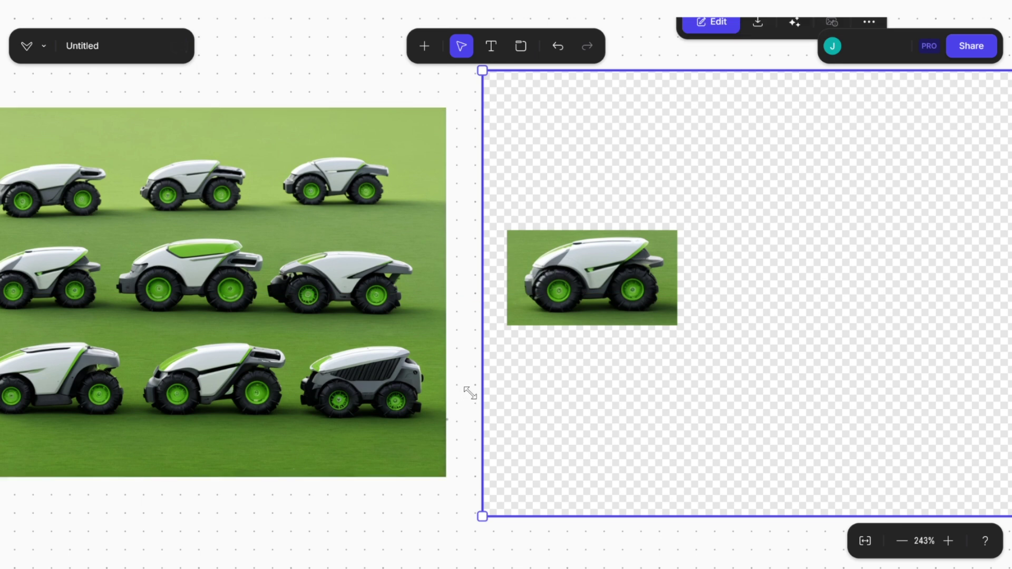
scroll(466, 392, down, 5)
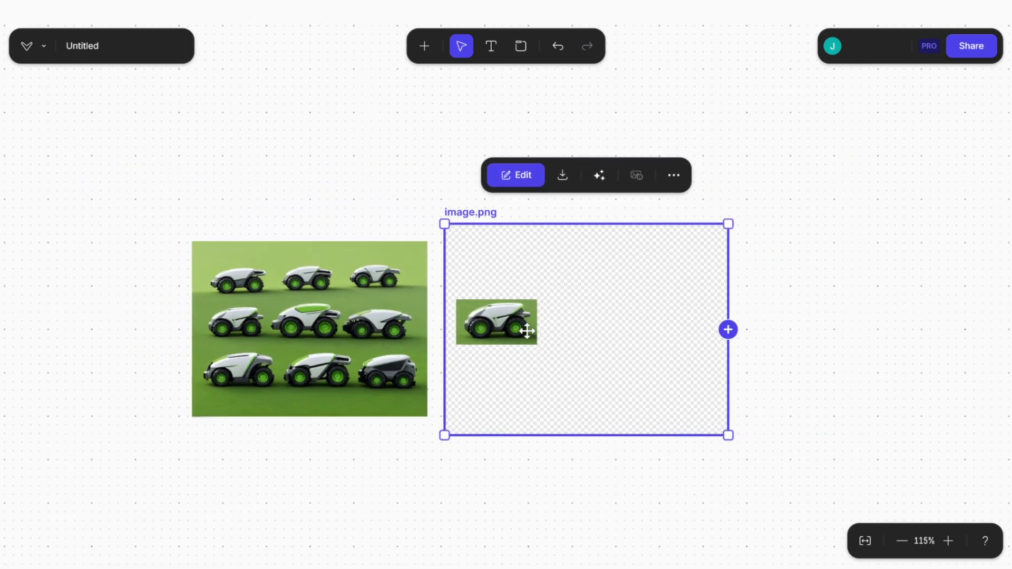
mouse_move(732, 437)
mouse_down()
mouse_move(654, 404)
mouse_move(725, 450)
mouse_up()
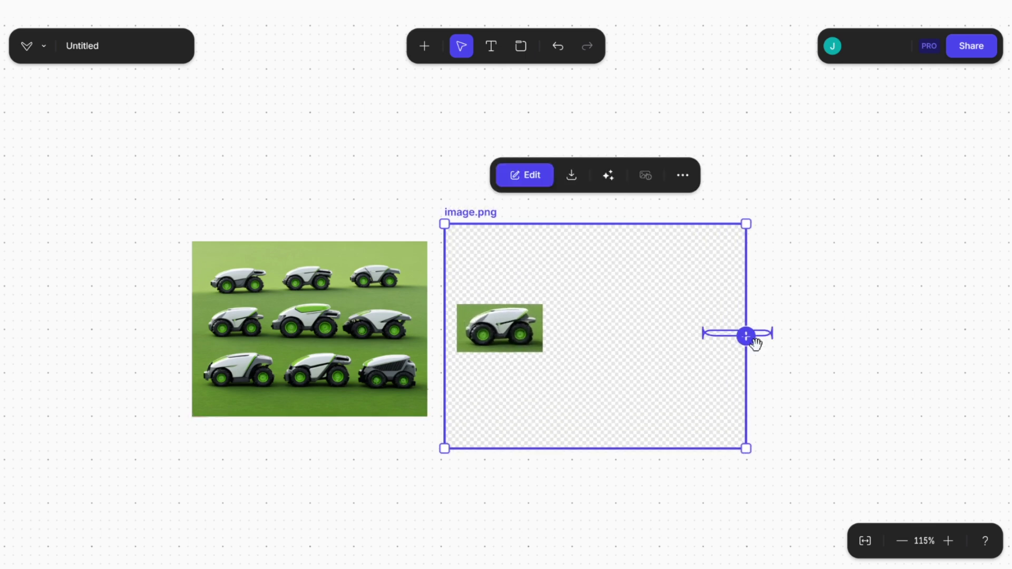
click(524, 174)
drag(290, 243, 424, 323)
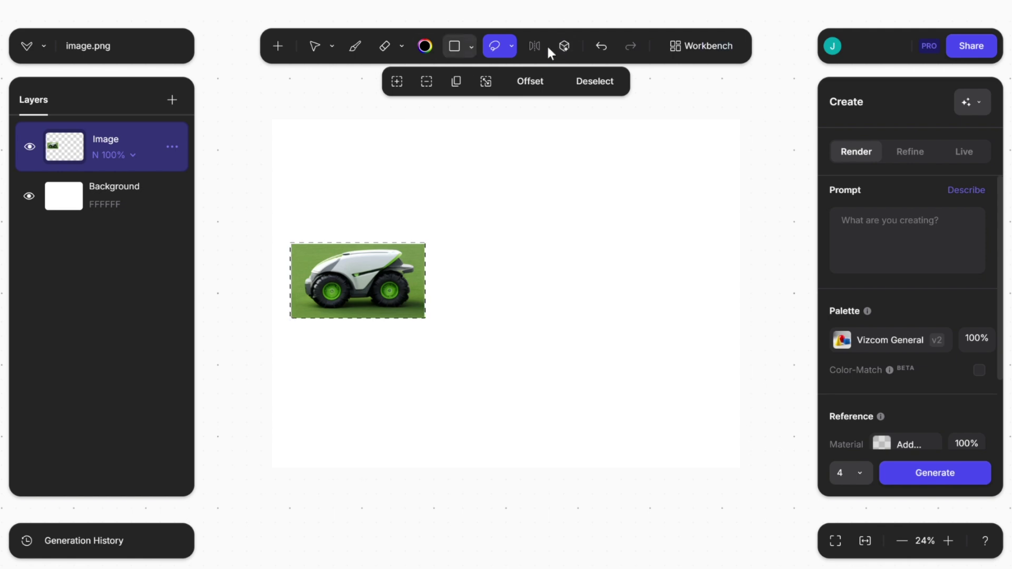
Generate a Detailed Smooth 3D model from the cropped green lawn bot.
drag(358, 271, 427, 293)
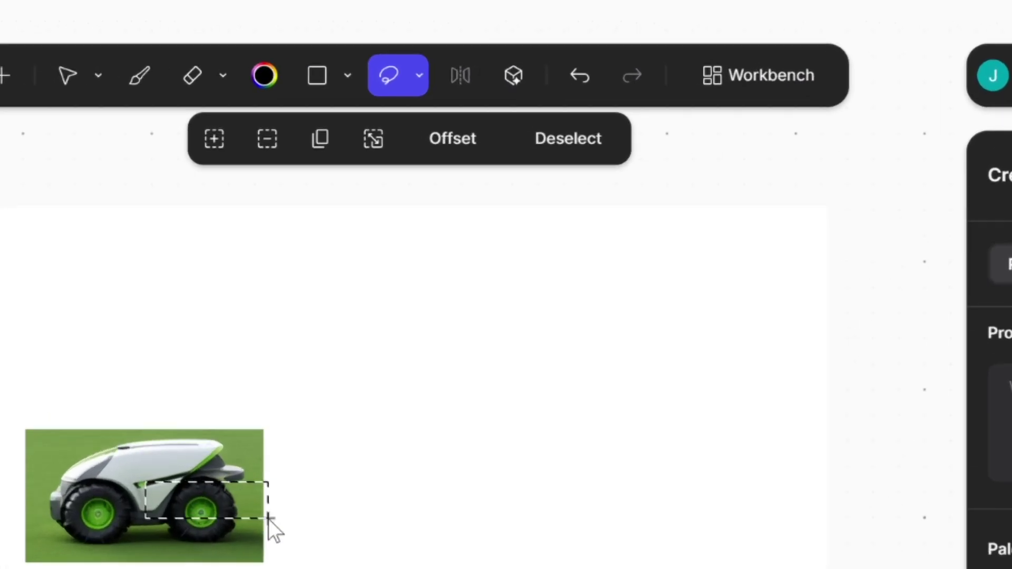
click(512, 75)
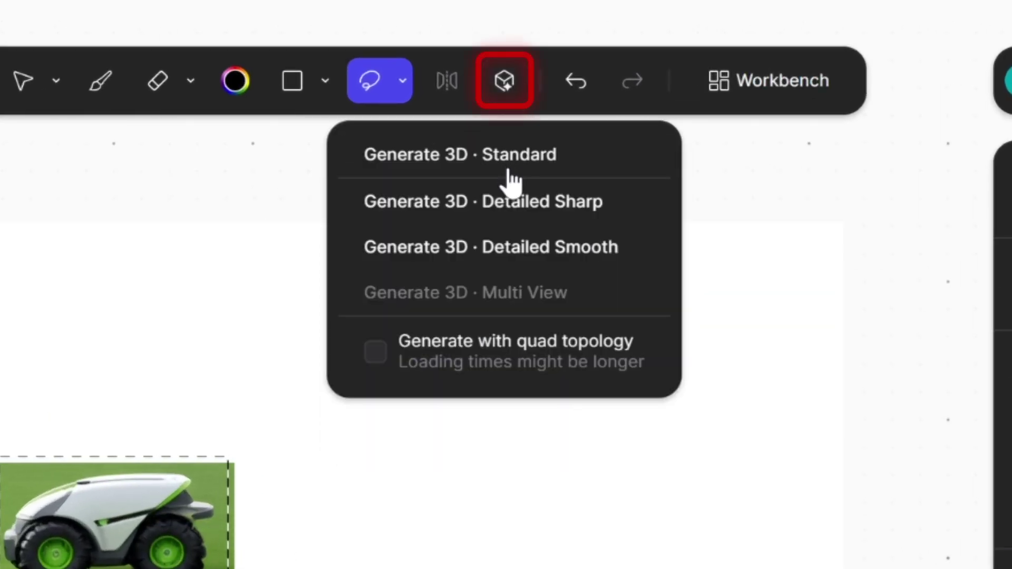
click(519, 258)
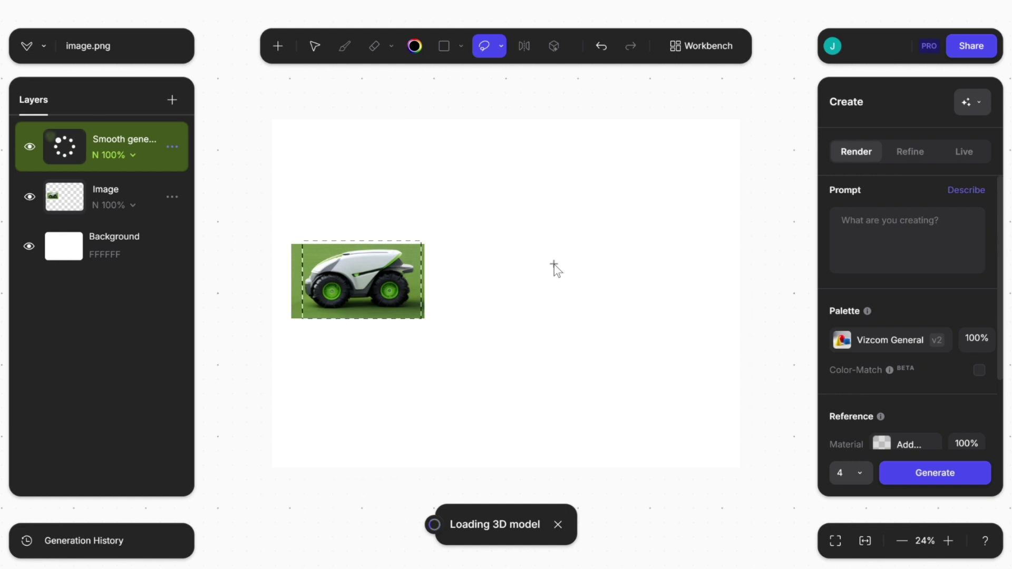
Zoom in, clear the selection around the image, and place lasso points near the rear wheel.
scroll(520, 289, up, 5)
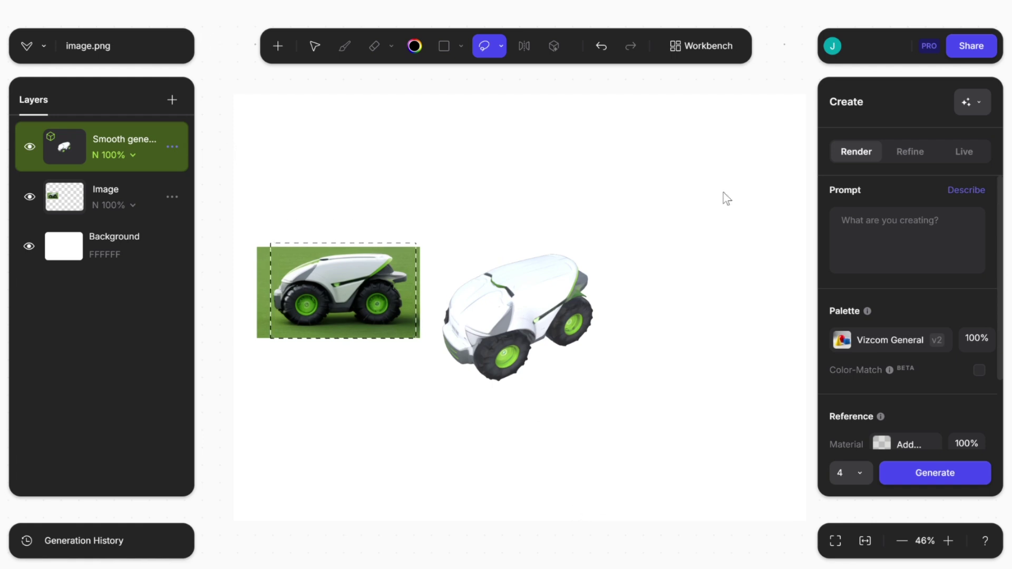
click(514, 308)
click(572, 298)
click(570, 309)
click(506, 309)
Enlarge the 3D lawn bot, move it up and right, and orbit it to a three-quarter front view.
drag(490, 323, 470, 278)
click(477, 308)
click(324, 53)
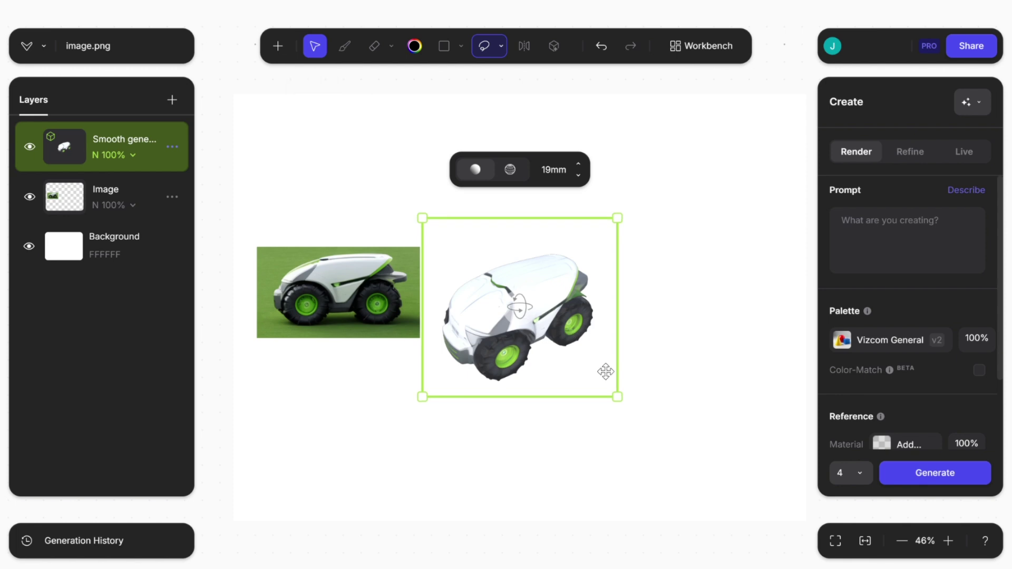
drag(618, 402, 675, 445)
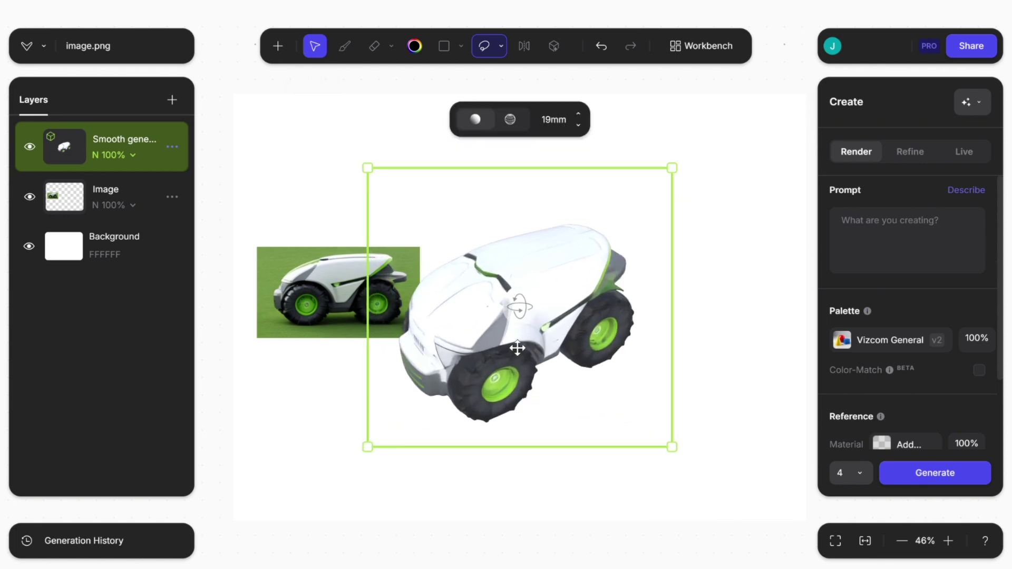
drag(545, 337, 604, 308)
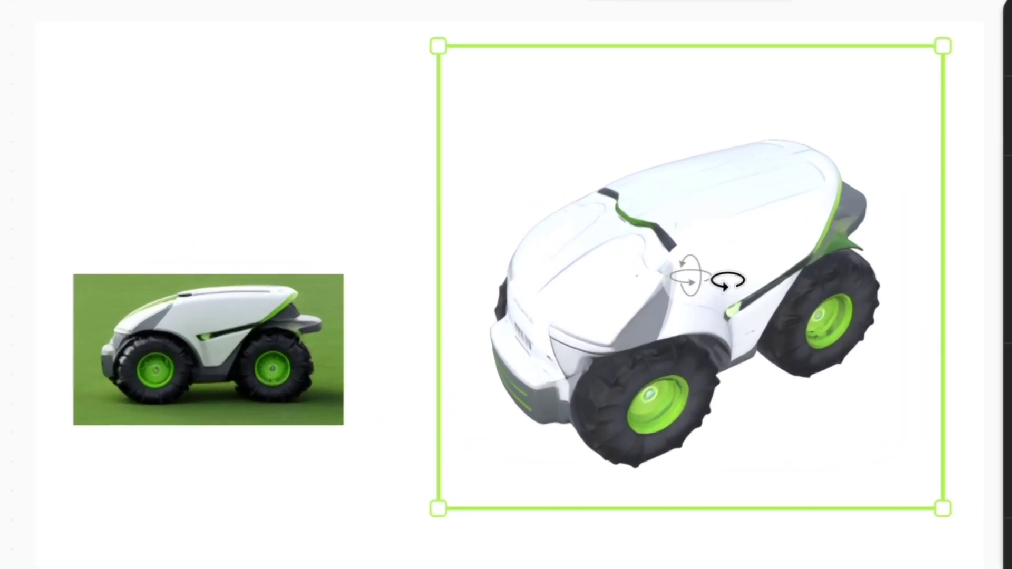
mouse_move(743, 290)
mouse_down()
mouse_move(823, 233)
mouse_move(845, 199)
mouse_move(726, 238)
mouse_move(608, 233)
mouse_move(562, 217)
mouse_move(553, 174)
mouse_move(669, 195)
mouse_move(700, 294)
mouse_move(725, 293)
mouse_up()
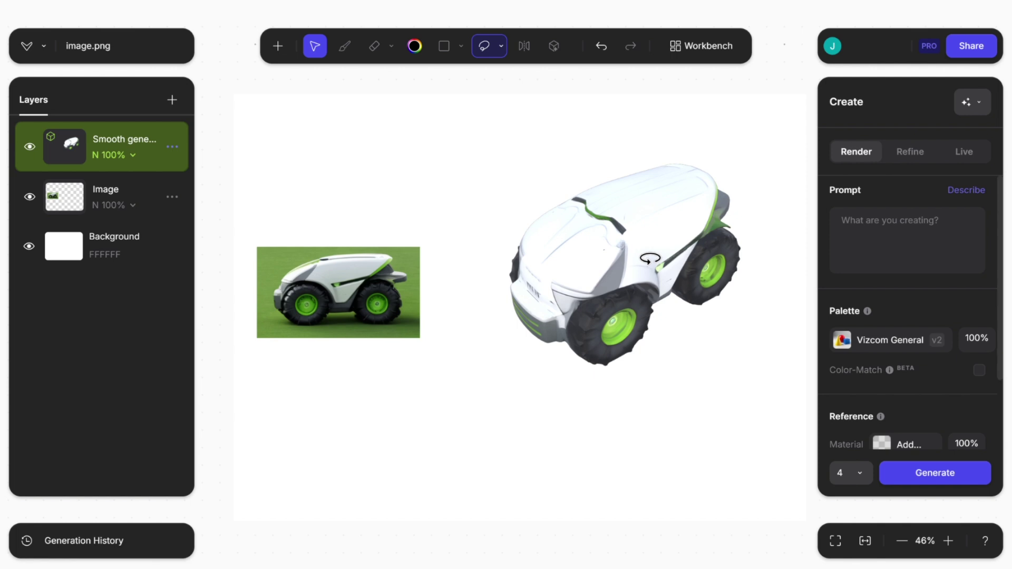
click(650, 258)
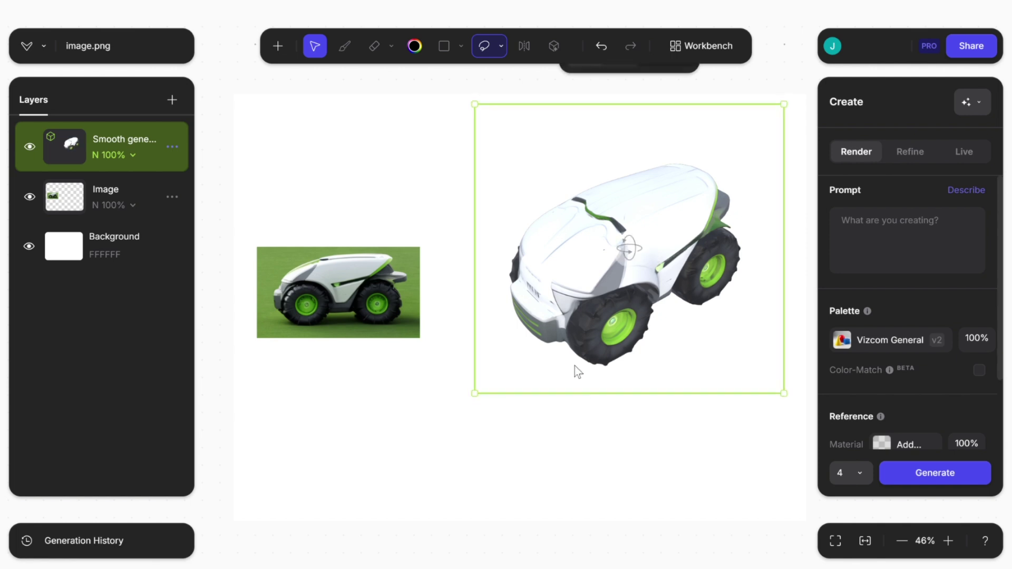